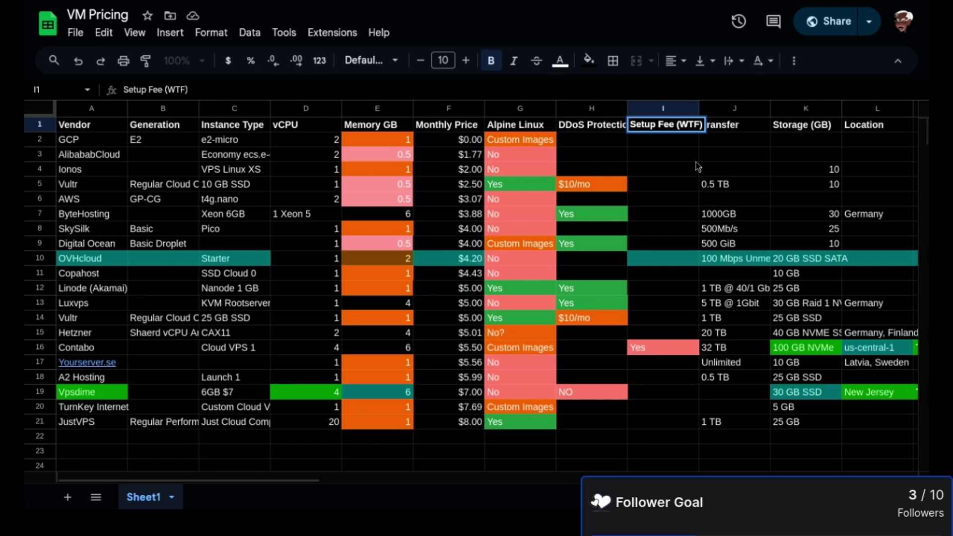
{"action": "left_click", "coordinate": [678, 141]}
{"action": "left_click", "coordinate": [679, 130]}
{"action": "left_click", "coordinate": [660, 108]}
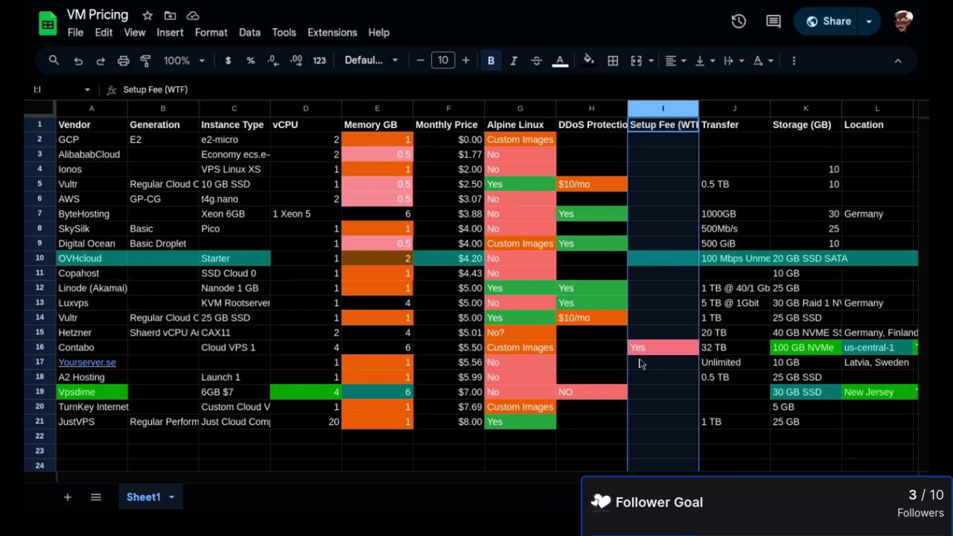
{"action": "left_click", "coordinate": [39, 348]}
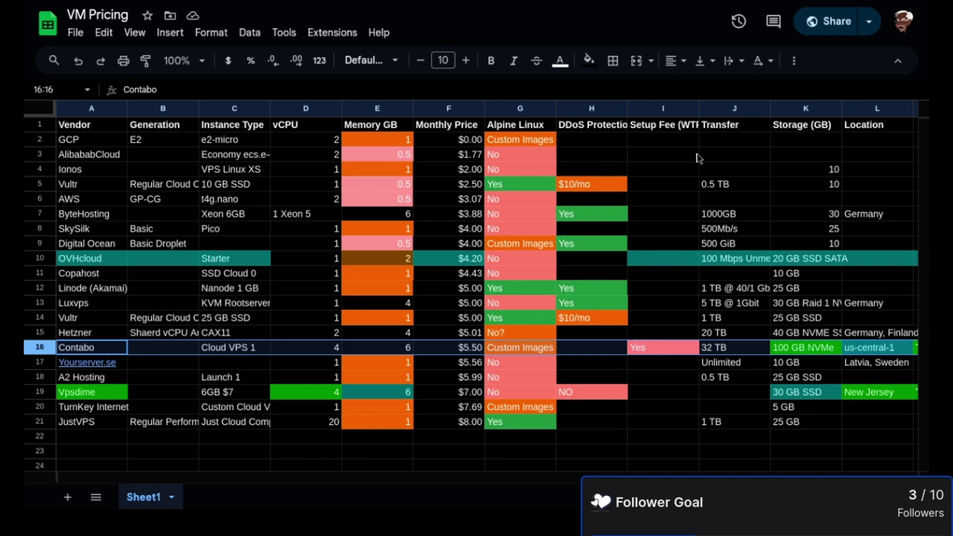
{"action": "left_click", "coordinate": [664, 110]}
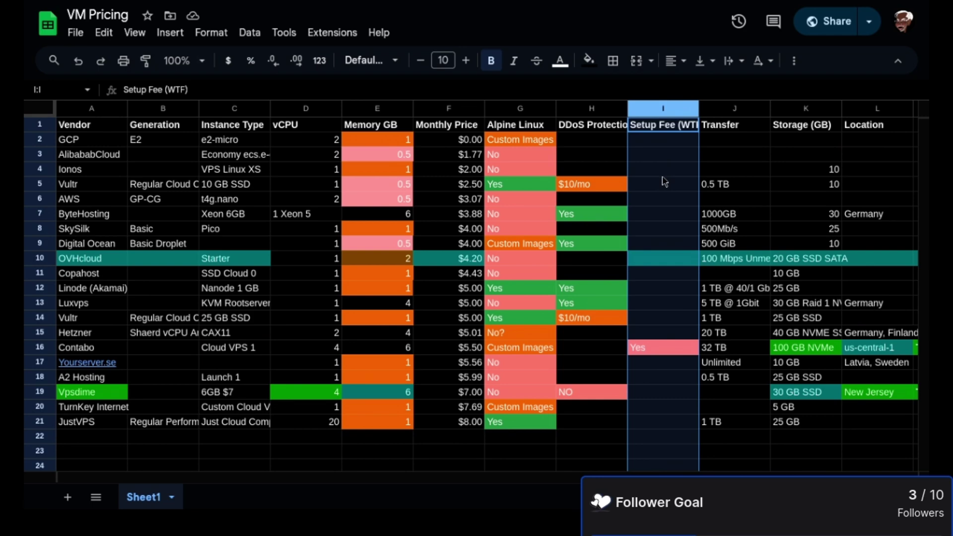
{"action": "left_click", "coordinate": [463, 110]}
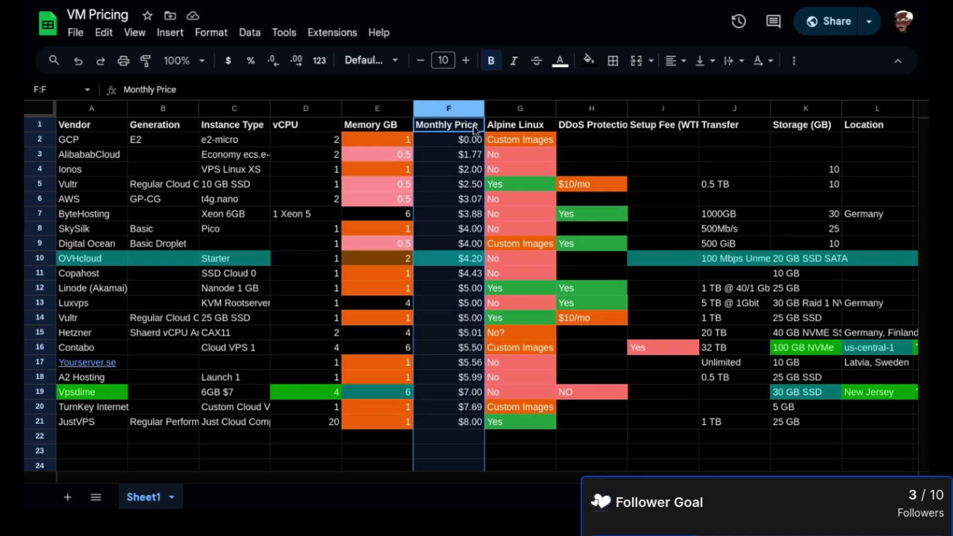
{"action": "left_click", "coordinate": [452, 184]}
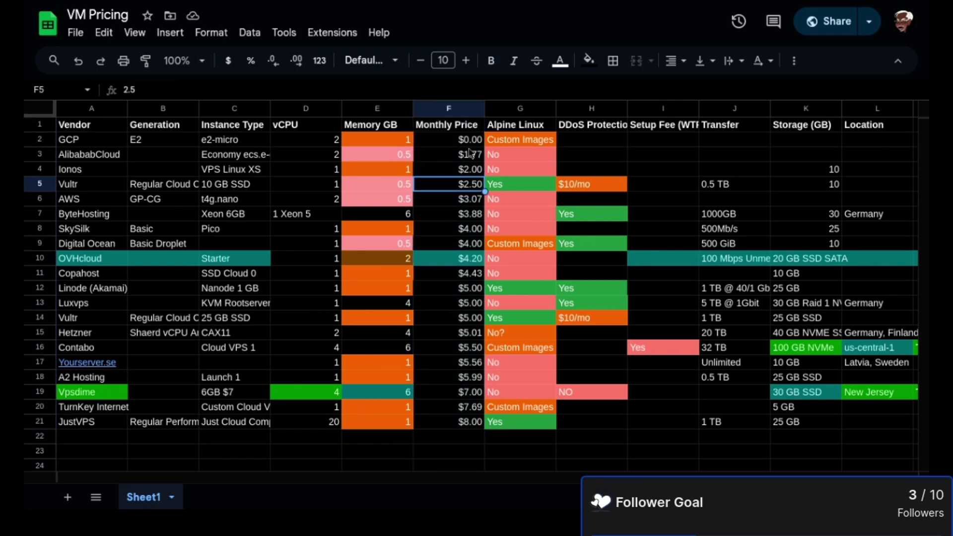
{"action": "left_click", "coordinate": [462, 157]}
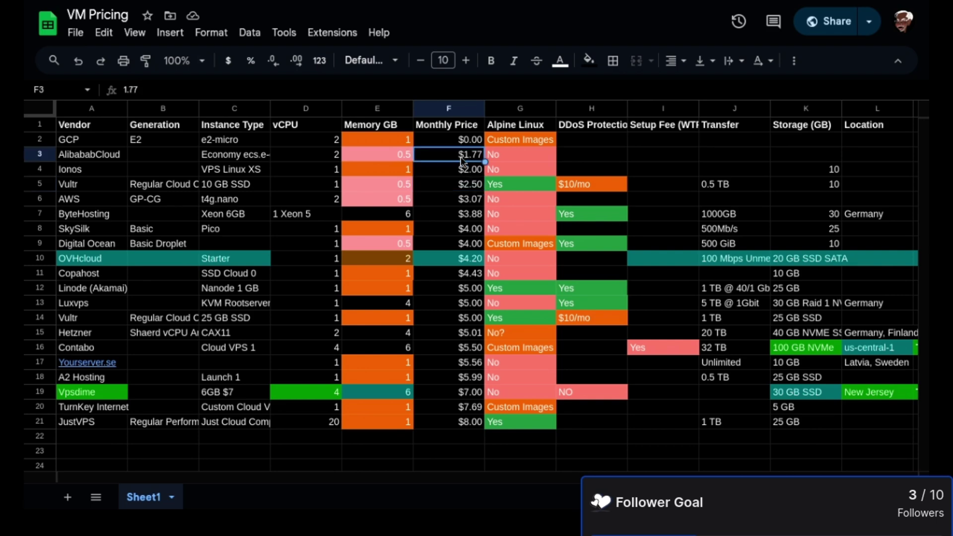
{"action": "key", "text": "ctrl+Down"}
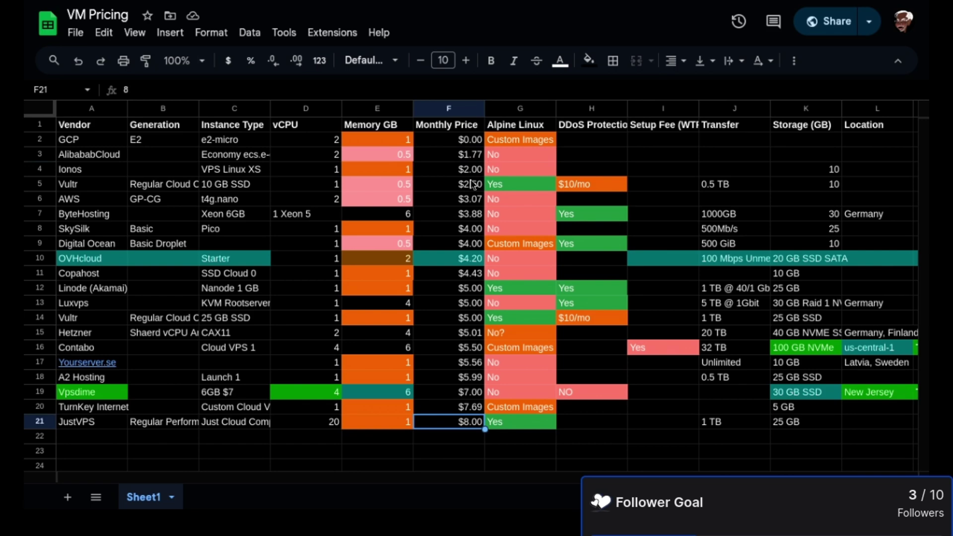
{"action": "left_click", "coordinate": [40, 421]}
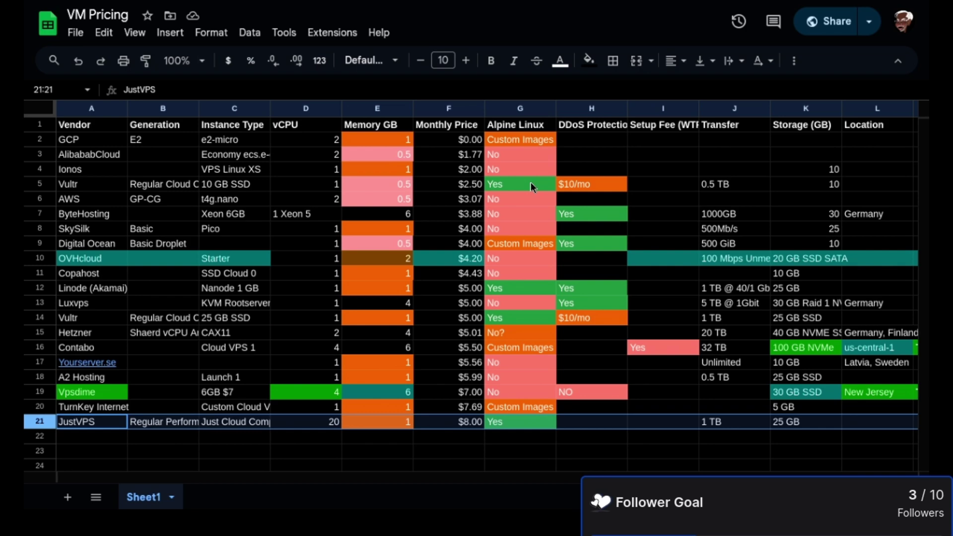
{"action": "left_click", "coordinate": [521, 108]}
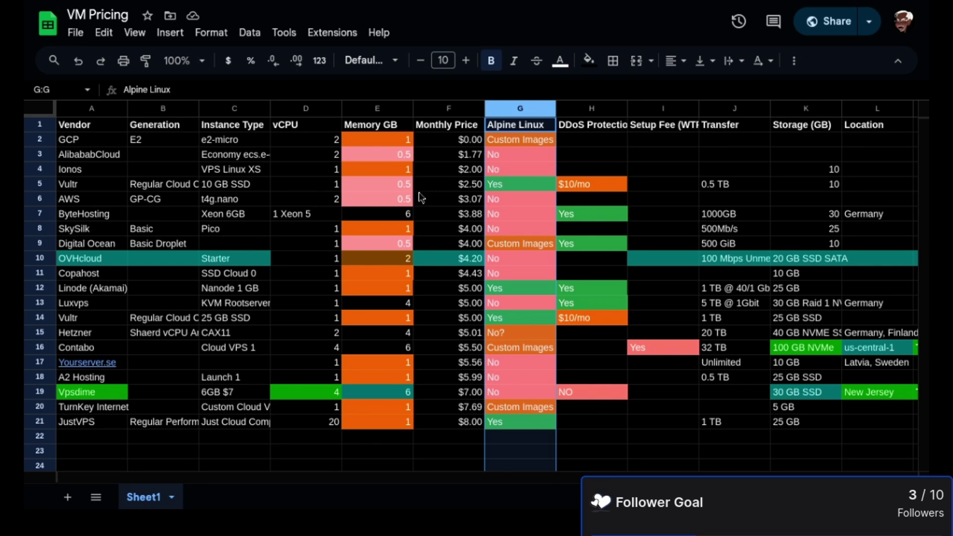
{"action": "left_click", "coordinate": [42, 184]}
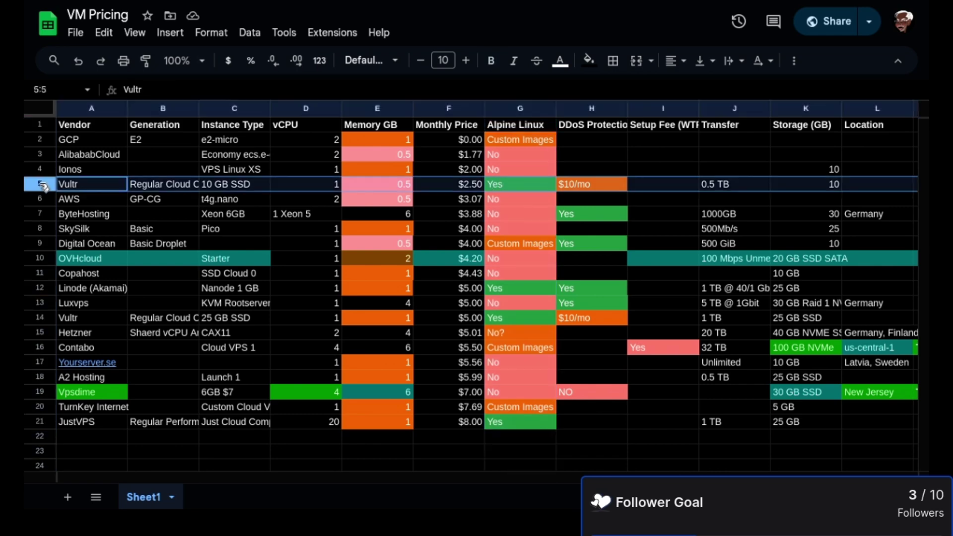
{"action": "left_click", "coordinate": [41, 289], "text": "ctrl"}
{"action": "left_click", "coordinate": [43, 423], "text": "ctrl"}
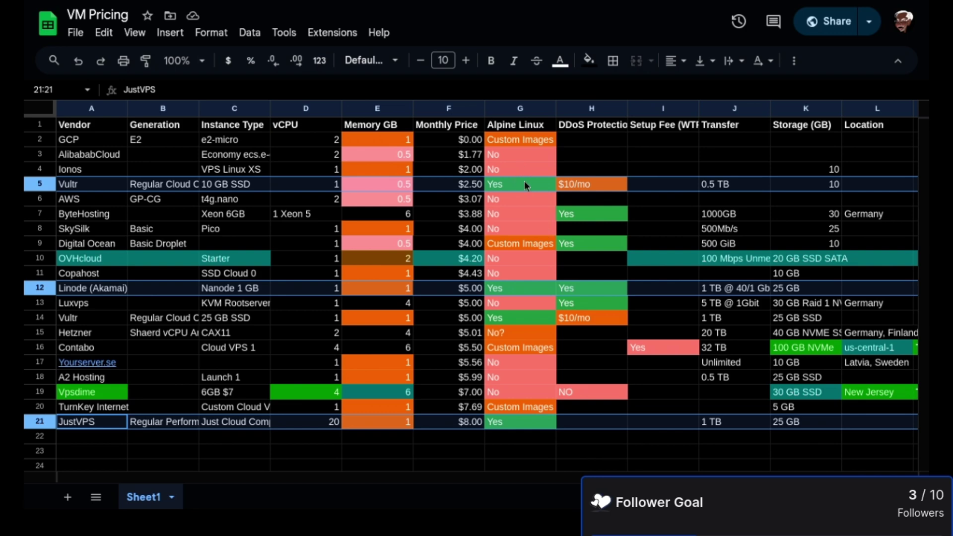
{"action": "left_click", "coordinate": [593, 109]}
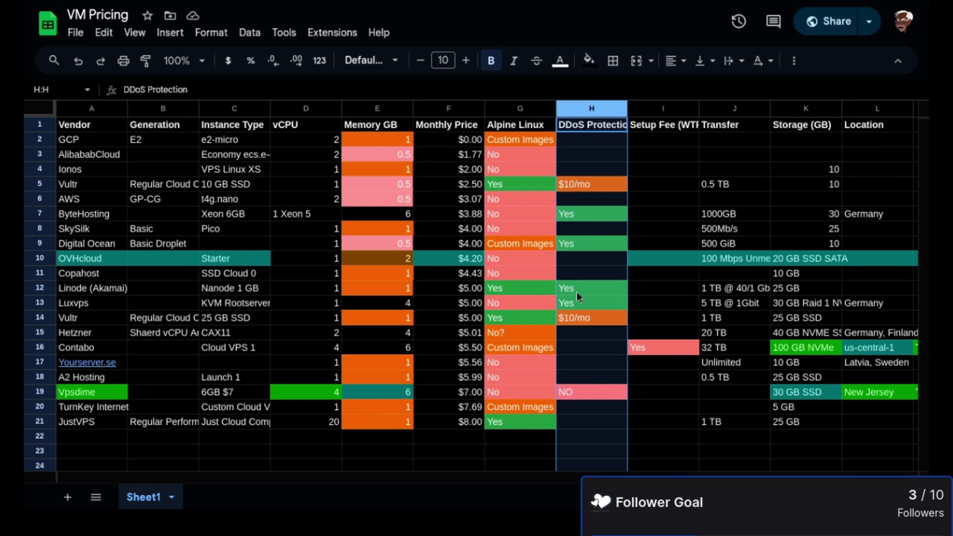
Step: Review the DDoS entries for Ionos, Vultr ($10/mo) and ByteHosting, plus ByteHosting's Alpine Linux 'No'
{"action": "left_click", "coordinate": [576, 169]}
{"action": "left_click", "coordinate": [582, 188]}
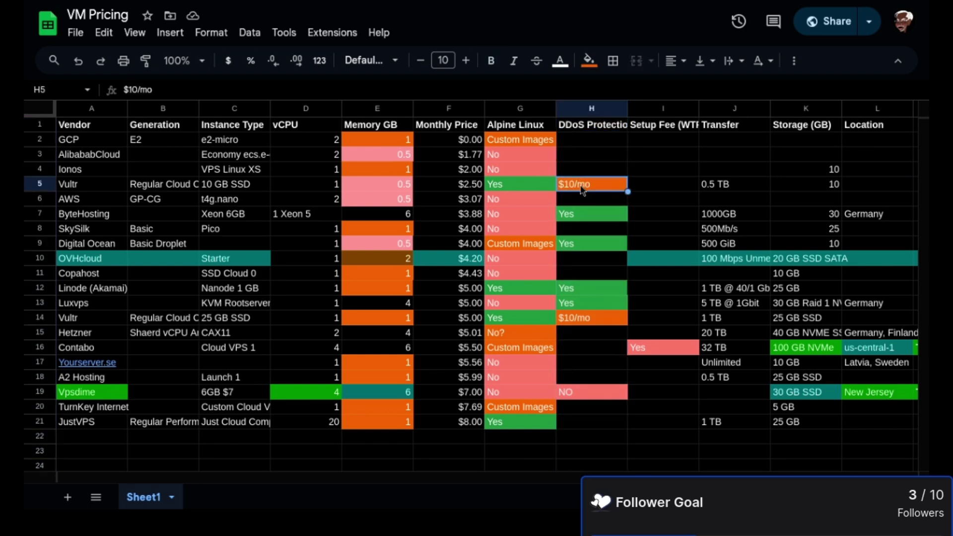
{"action": "key", "text": "Left"}
{"action": "key", "text": "Left"}
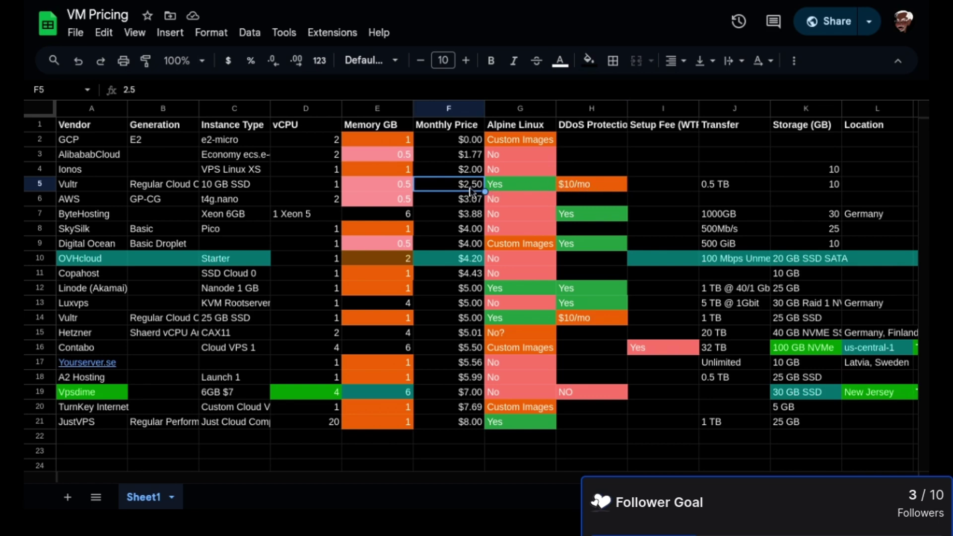
{"action": "left_click", "coordinate": [42, 183]}
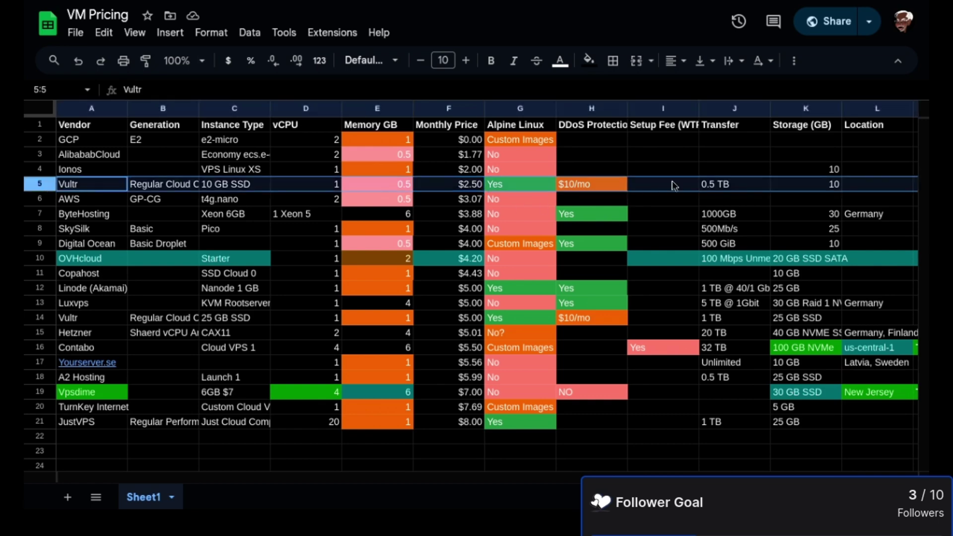
{"action": "left_click", "coordinate": [585, 221]}
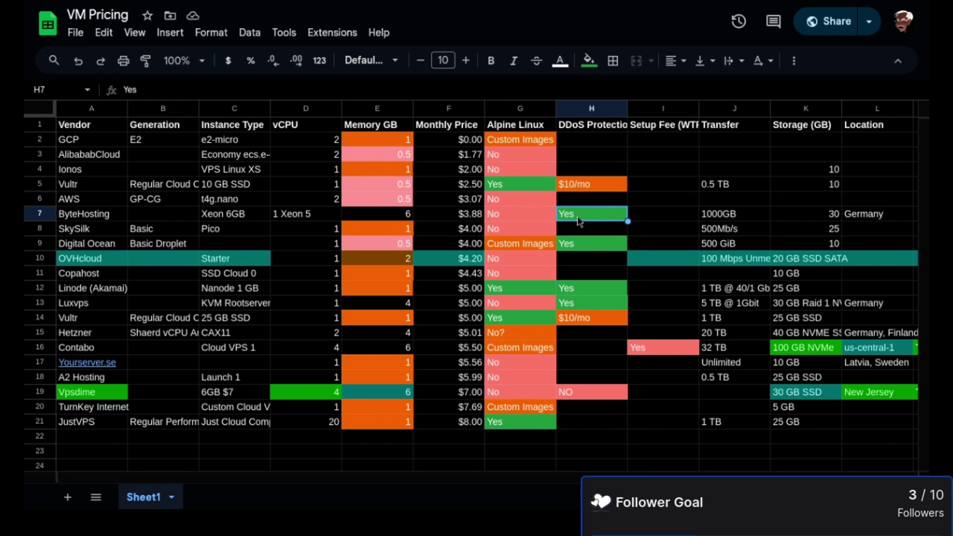
{"action": "left_click", "coordinate": [505, 215]}
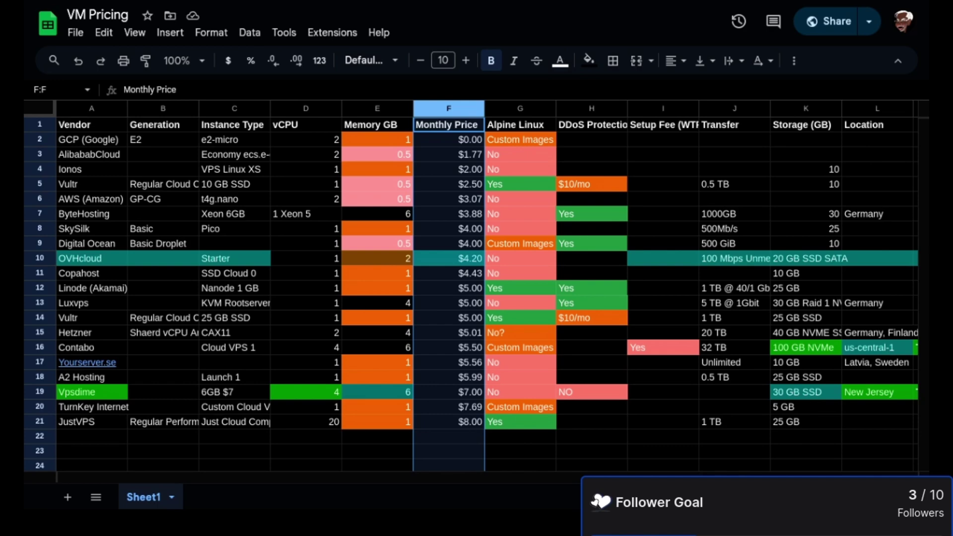
Step: Check Vpsdime's NO DDoS entry and row, and ByteHosting's Alpine Linux 'No' entry
{"action": "left_click", "coordinate": [603, 395]}
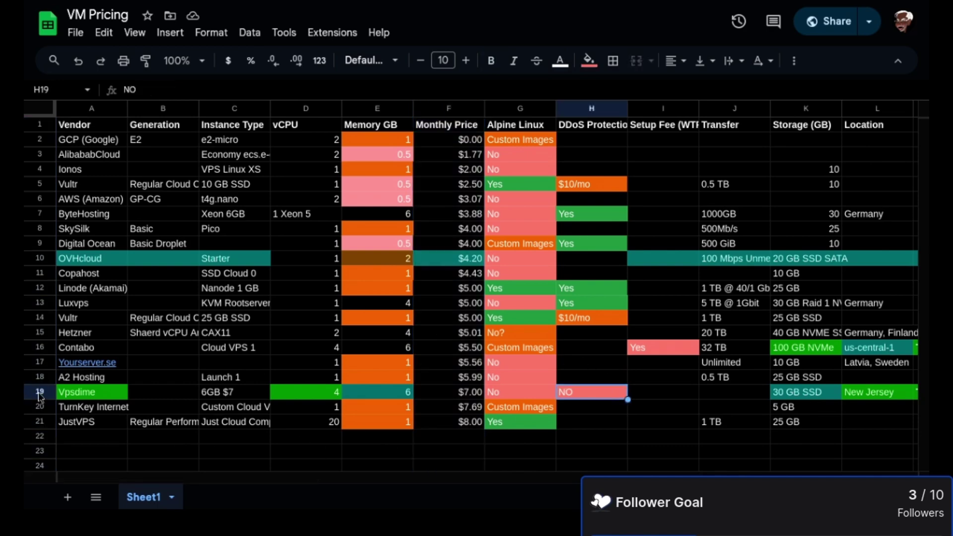
{"action": "left_click", "coordinate": [40, 392]}
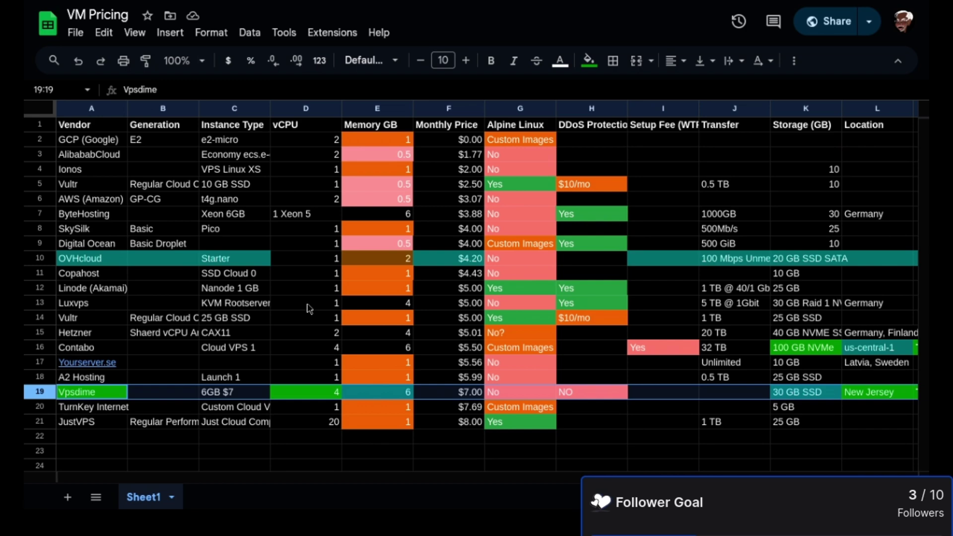
{"action": "left_click", "coordinate": [505, 214]}
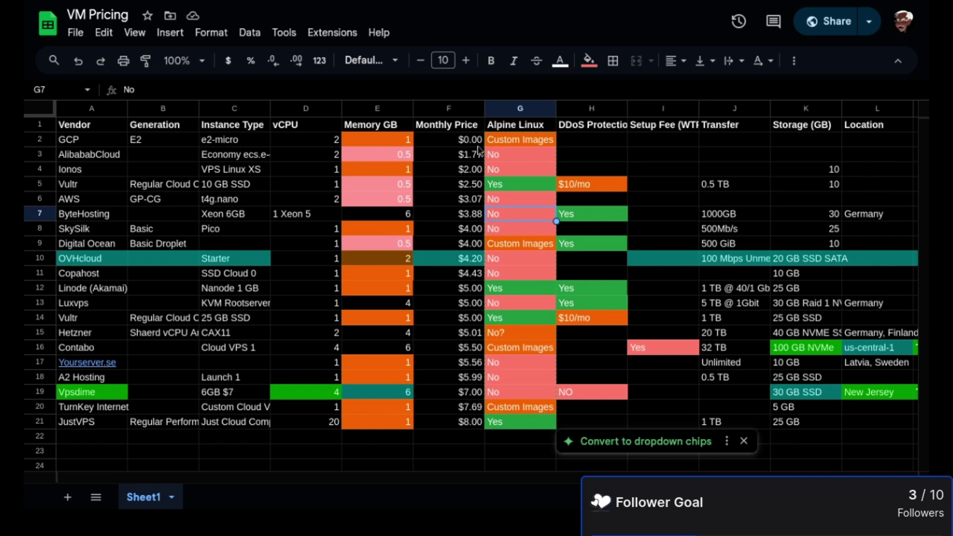
Step: On the OS comparison page, mark the Alpine 3.20 (85), Ubuntu Server 24.04 (403) and Debian 12.6 (280) memory figures
{"action": "key", "text": "ctrl+Tab"}
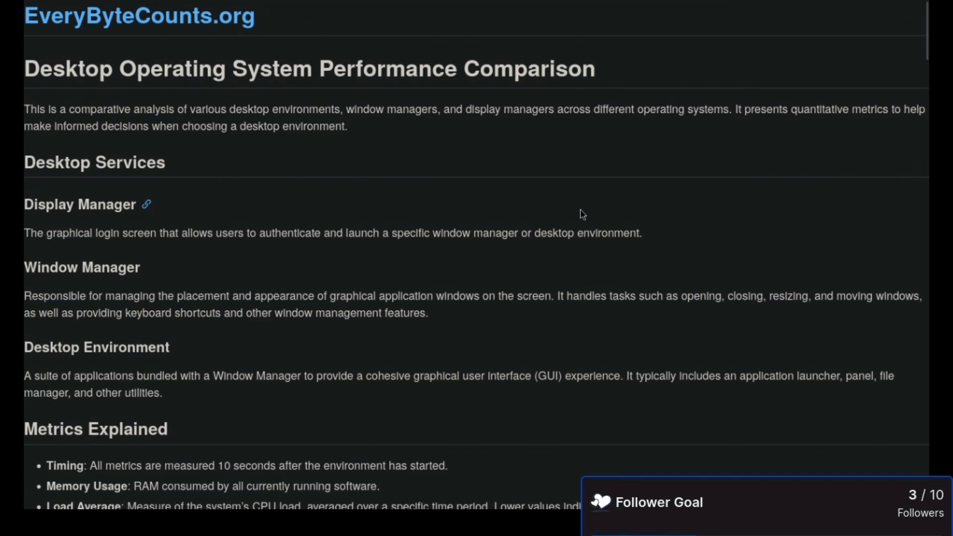
{"action": "scroll", "coordinate": [581, 210], "scroll_direction": "down", "scroll_amount": 5}
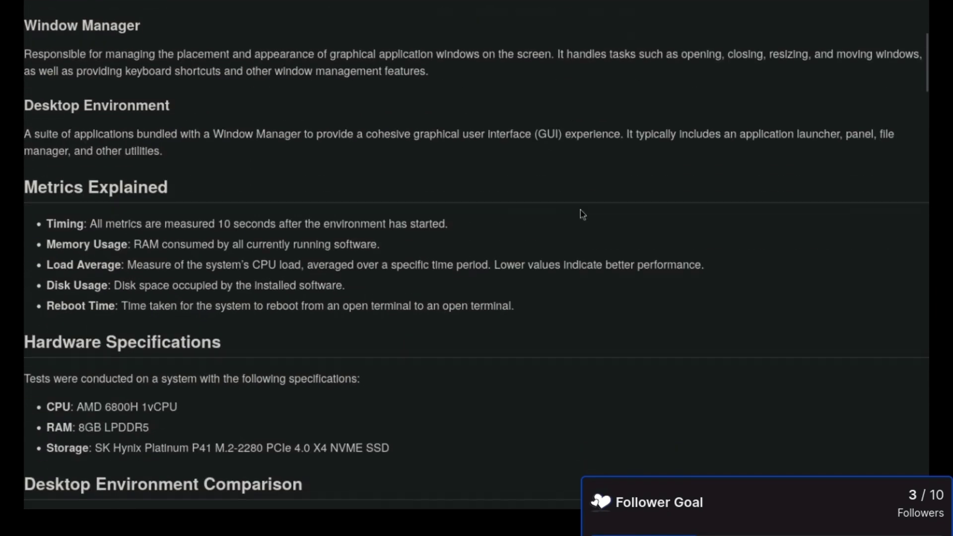
{"action": "scroll", "coordinate": [583, 215], "scroll_direction": "down", "scroll_amount": 5}
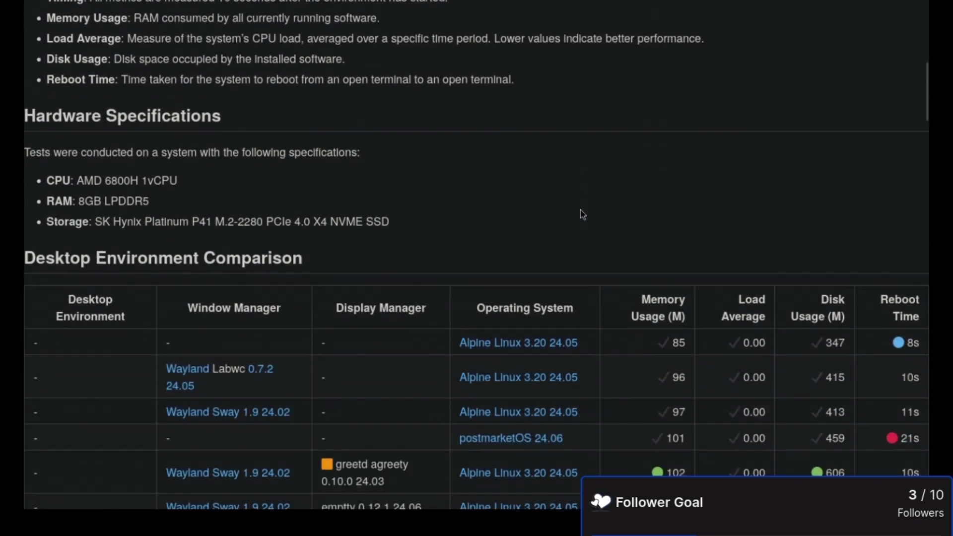
{"action": "scroll", "coordinate": [582, 215], "scroll_direction": "down", "scroll_amount": 4}
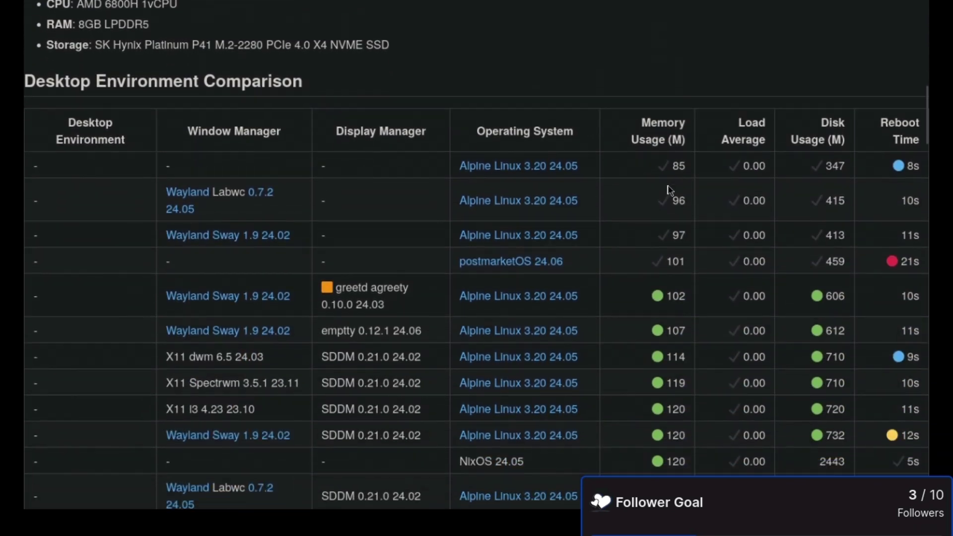
{"action": "left_click_drag", "start_coordinate": [685, 165], "coordinate": [491, 168]}
{"action": "scroll", "coordinate": [685, 280], "scroll_direction": "down", "scroll_amount": 2}
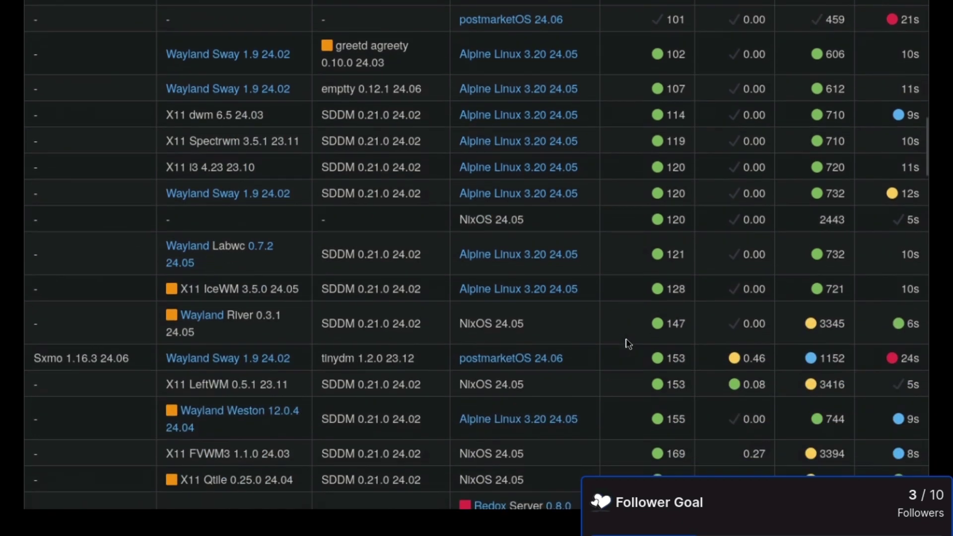
{"action": "scroll", "coordinate": [628, 343], "scroll_direction": "down", "scroll_amount": 14}
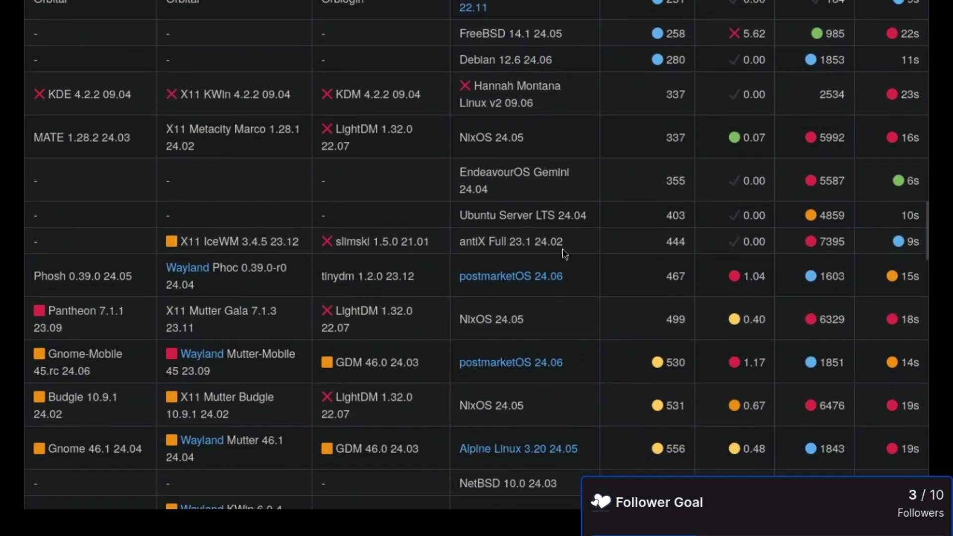
{"action": "left_click_drag", "start_coordinate": [502, 215], "coordinate": [704, 229]}
{"action": "scroll", "coordinate": [683, 238], "scroll_direction": "up", "scroll_amount": 2}
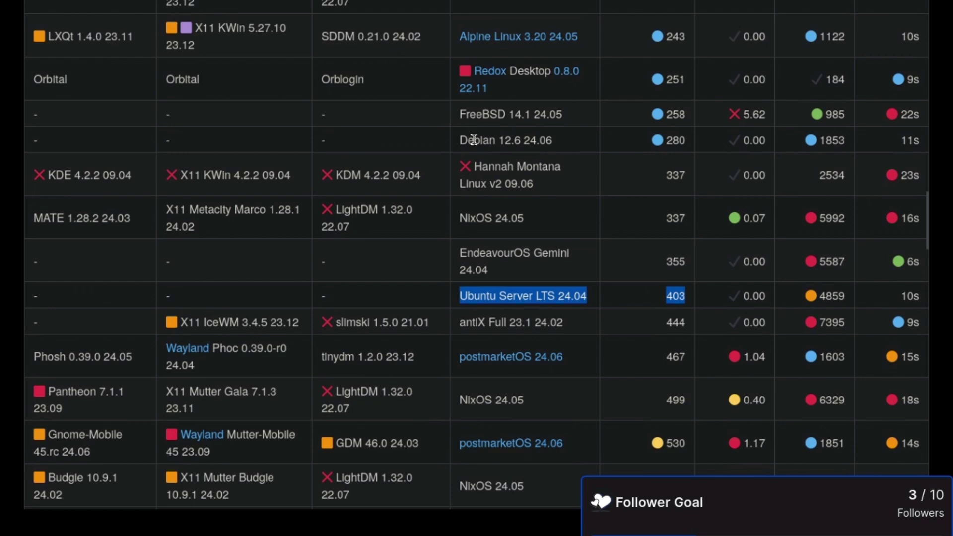
{"action": "left_click_drag", "start_coordinate": [473, 140], "coordinate": [675, 141]}
Step: Highlight the AlmaLinux 9.4 (1080) and Rocky Linux 9.4 (1143) benchmark rows with their memory figures
{"action": "scroll", "coordinate": [655, 277], "scroll_direction": "up", "scroll_amount": 5}
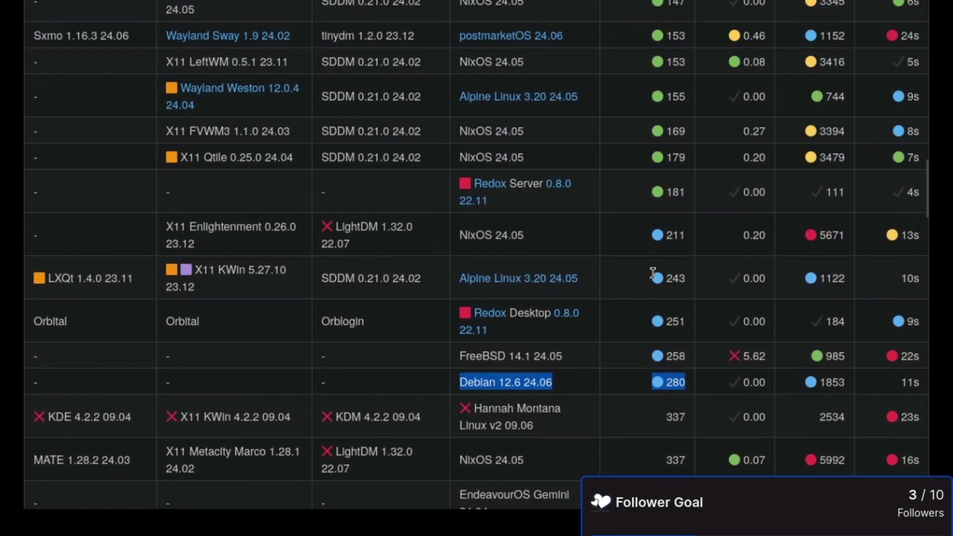
{"action": "scroll", "coordinate": [654, 272], "scroll_direction": "up", "scroll_amount": 2}
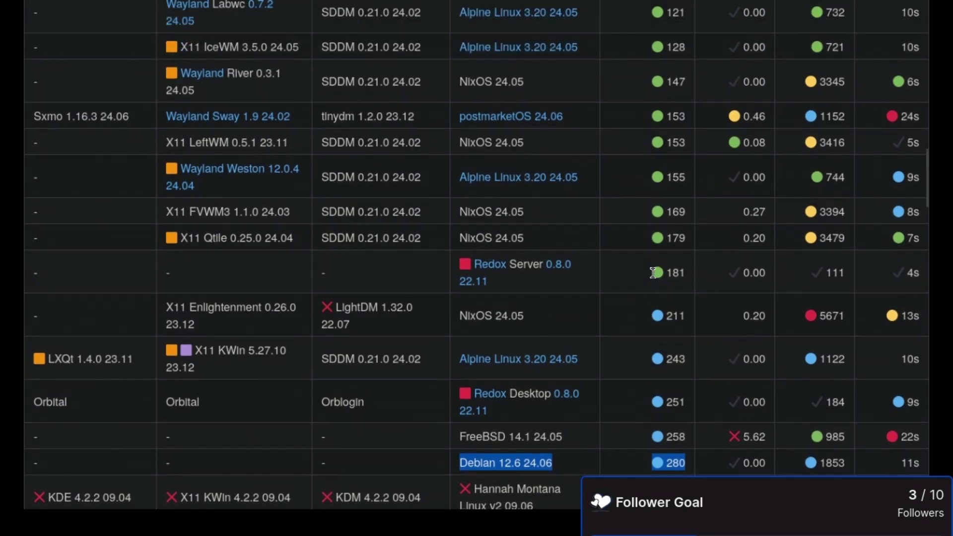
{"action": "scroll", "coordinate": [653, 273], "scroll_direction": "down", "scroll_amount": 15}
{"action": "scroll", "coordinate": [654, 273], "scroll_direction": "down", "scroll_amount": 12}
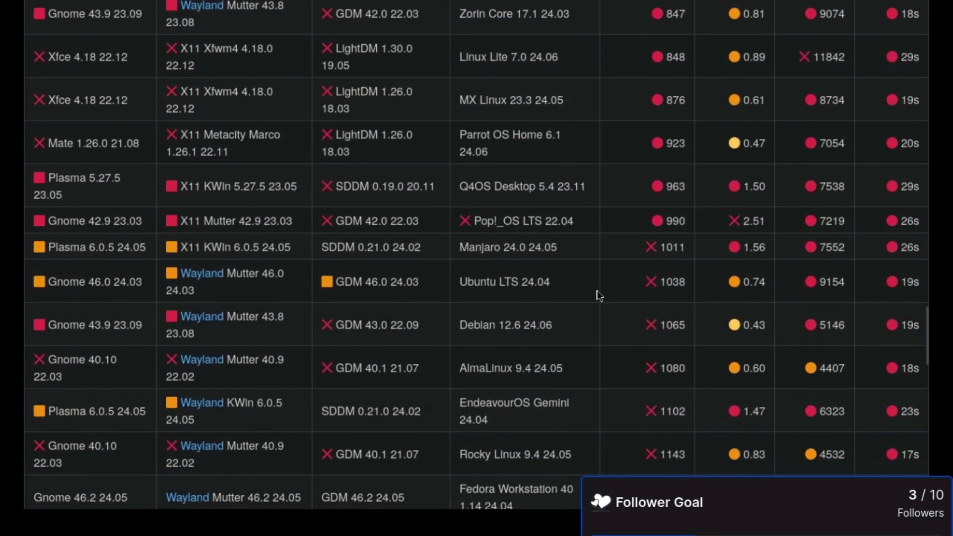
{"action": "scroll", "coordinate": [598, 293], "scroll_direction": "down", "scroll_amount": 1}
{"action": "scroll", "coordinate": [497, 285], "scroll_direction": "down", "scroll_amount": 2}
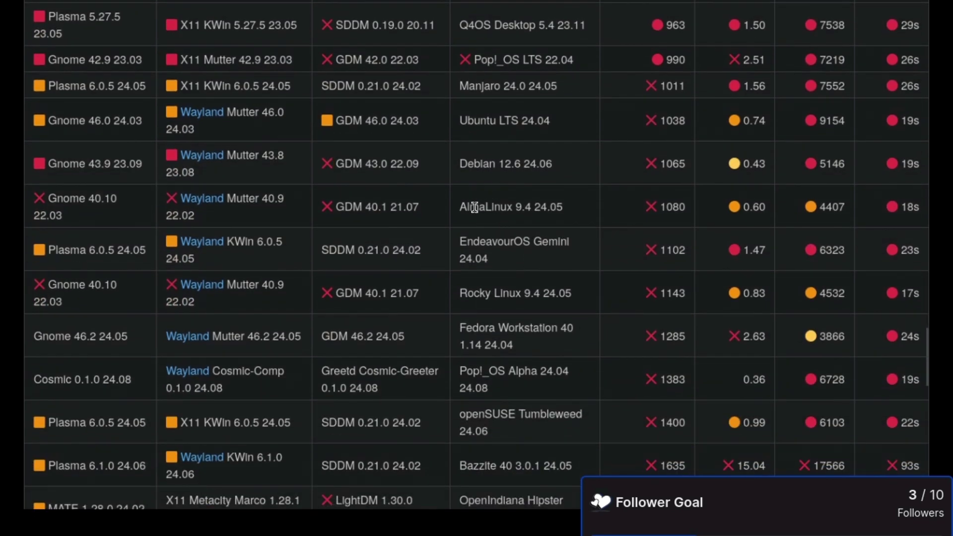
{"action": "triple_click", "coordinate": [476, 207]}
{"action": "left_click_drag", "start_coordinate": [476, 208], "coordinate": [660, 206]}
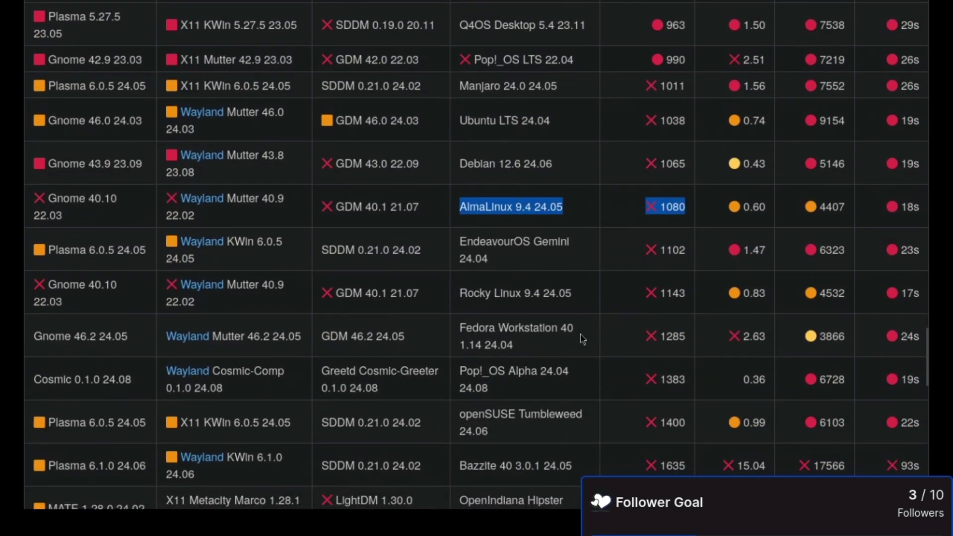
{"action": "double_click", "coordinate": [680, 293]}
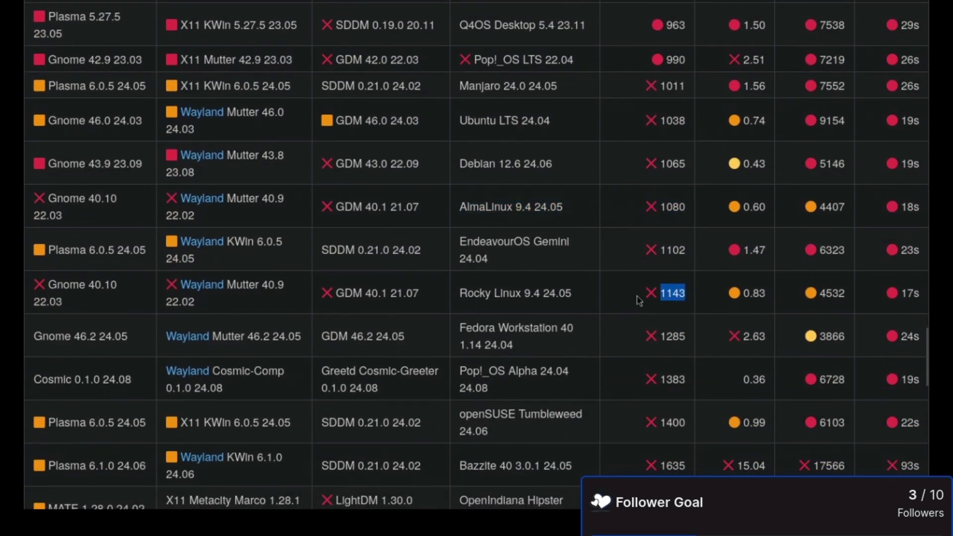
{"action": "triple_click", "coordinate": [477, 288]}
{"action": "left_click_drag", "start_coordinate": [599, 295], "coordinate": [678, 294]}
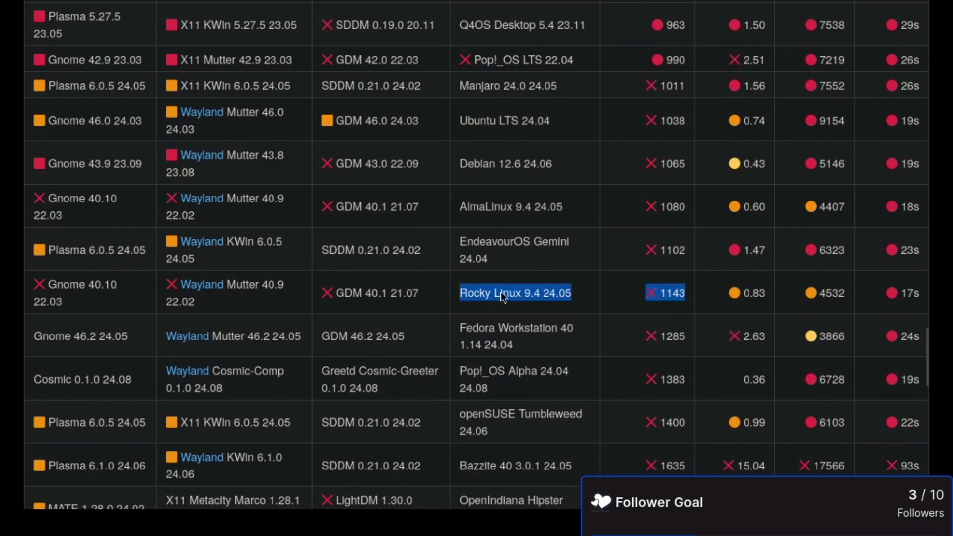
Step: Highlight the Gnome 40.10 and Wayland Mutter 40.9 desktop environment entries
{"action": "triple_click", "coordinate": [48, 301]}
{"action": "left_click", "coordinate": [183, 301]}
{"action": "triple_click", "coordinate": [183, 300]}
{"action": "left_click", "coordinate": [183, 300]}
{"action": "triple_click", "coordinate": [47, 210]}
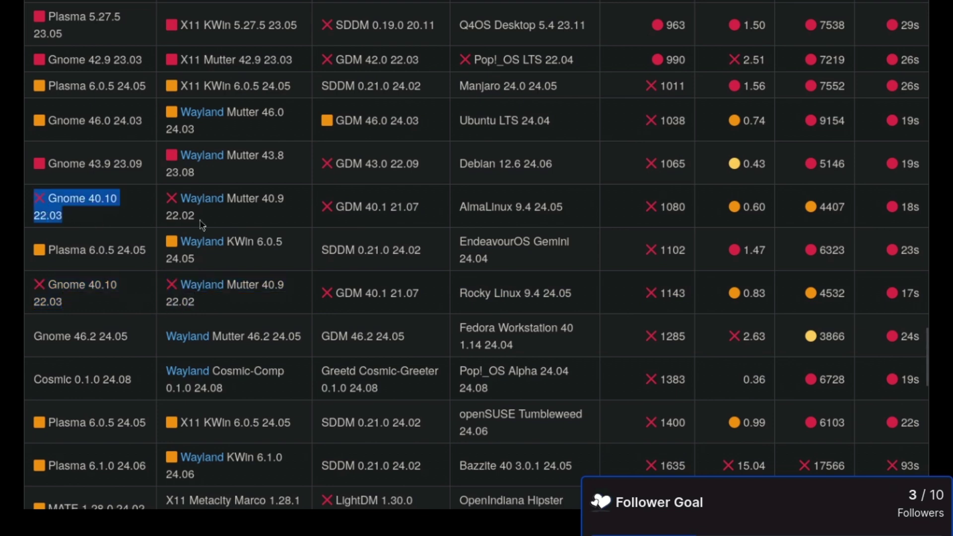
{"action": "triple_click", "coordinate": [183, 213]}
Step: Re-mark Alpine Linux 3.20 with its 85 memory figure and return to the VM Pricing sheet
{"action": "scroll", "coordinate": [619, 305], "scroll_direction": "up", "scroll_amount": 8}
{"action": "scroll", "coordinate": [619, 304], "scroll_direction": "up", "scroll_amount": 20}
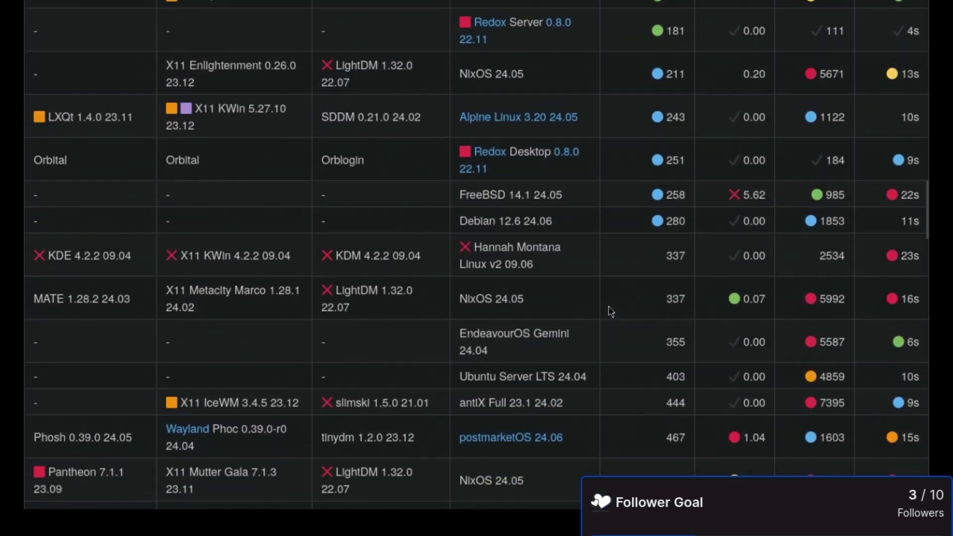
{"action": "scroll", "coordinate": [611, 312], "scroll_direction": "up", "scroll_amount": 10}
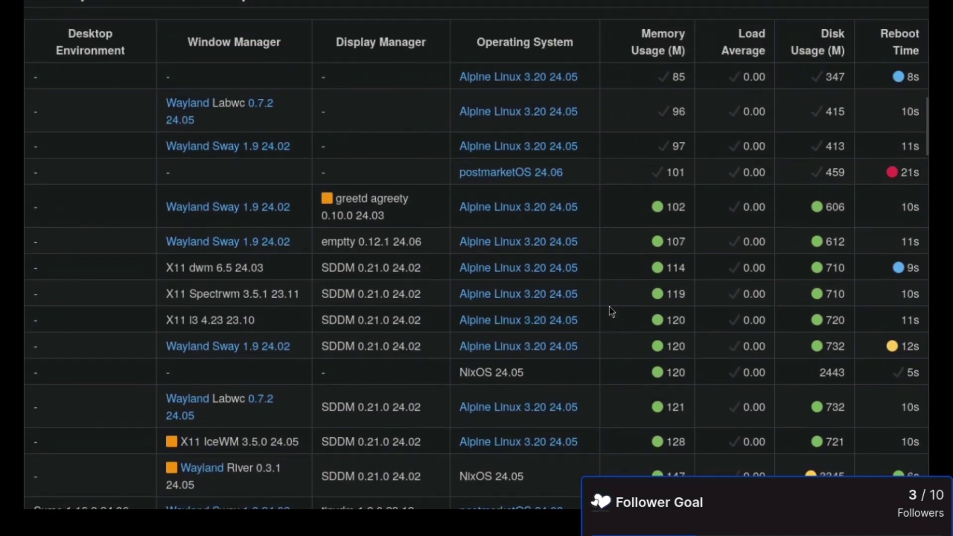
{"action": "left_click_drag", "start_coordinate": [685, 165], "coordinate": [471, 169]}
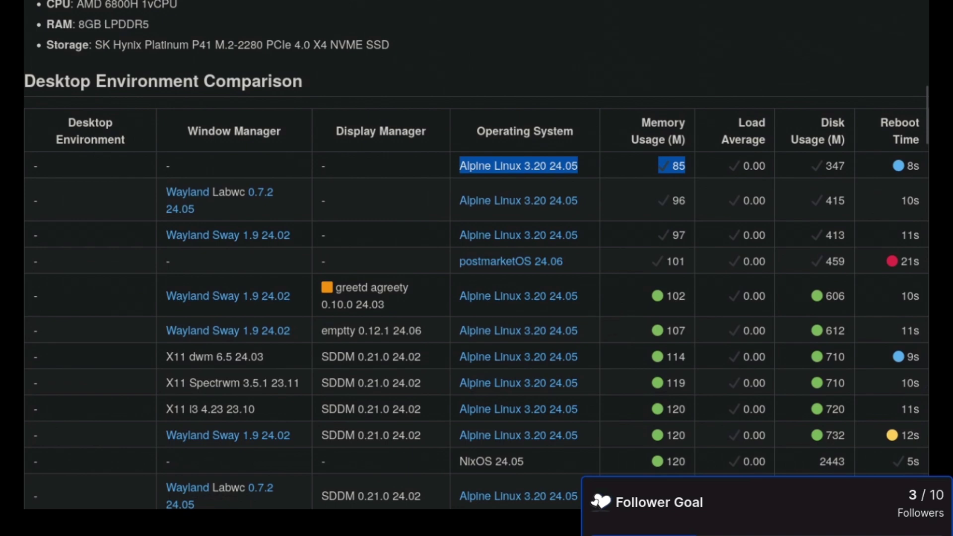
{"action": "key", "text": "alt+Tab"}
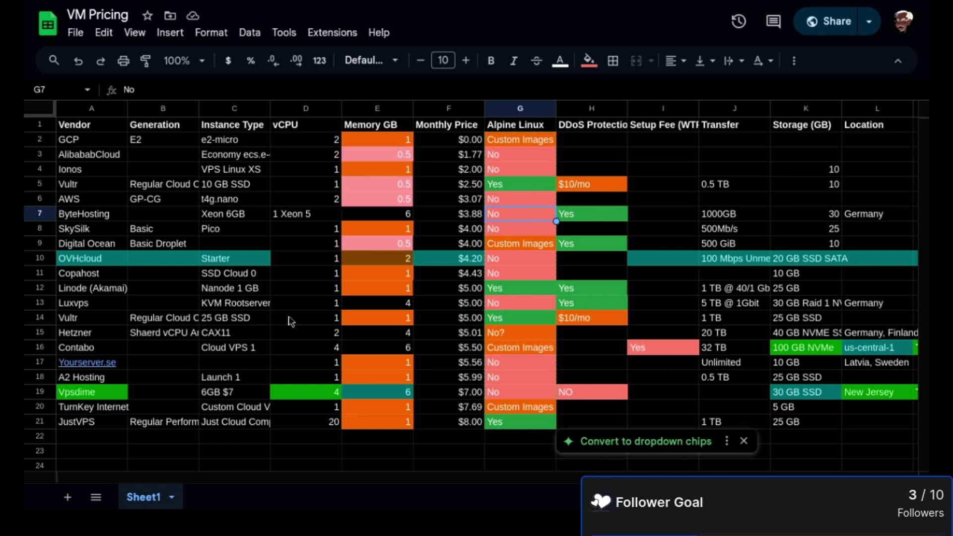
Step: Review empty DDoS cell H18, the Vultr row and its $10/mo DDoS cell H5, and the Linode (Akamai) row 12
{"action": "left_click", "coordinate": [576, 379]}
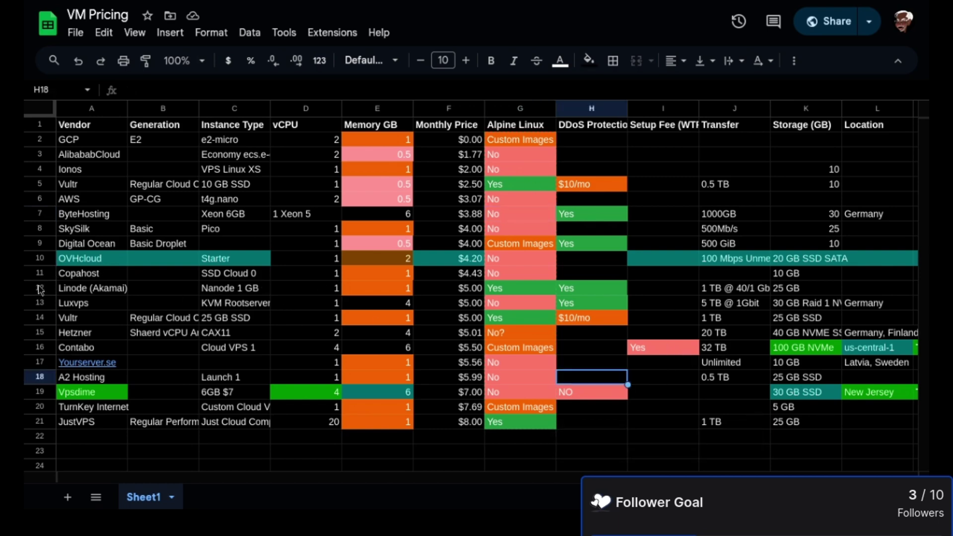
{"action": "left_click", "coordinate": [41, 184]}
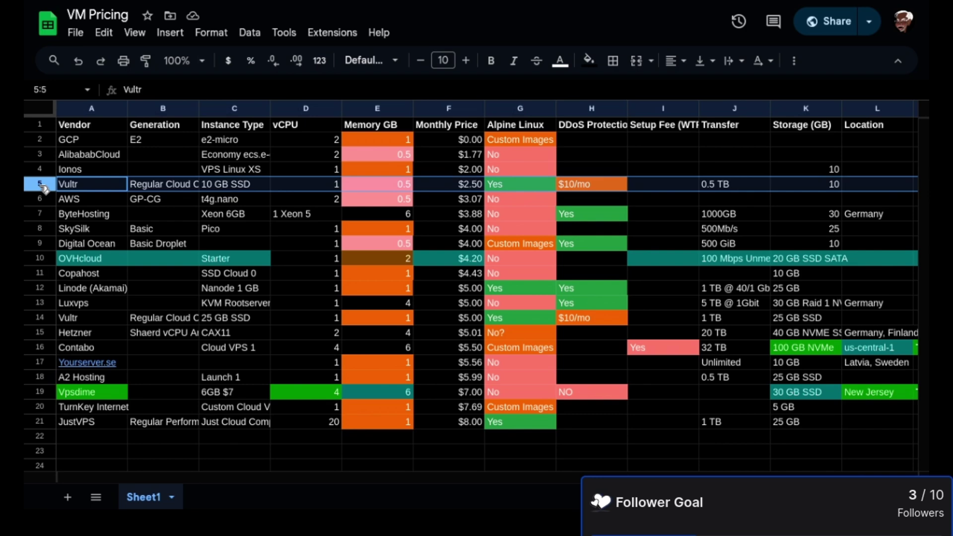
{"action": "left_click", "coordinate": [591, 186]}
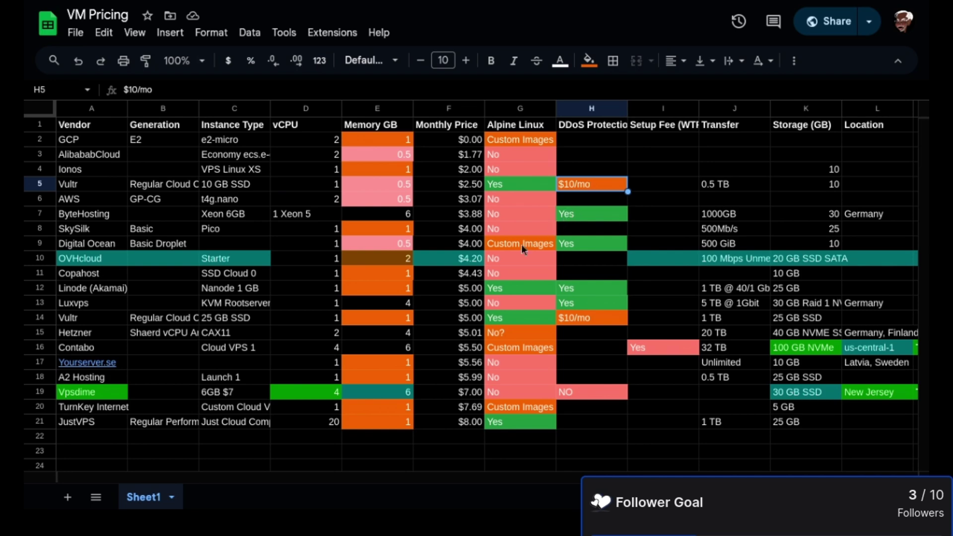
{"action": "left_click", "coordinate": [41, 288]}
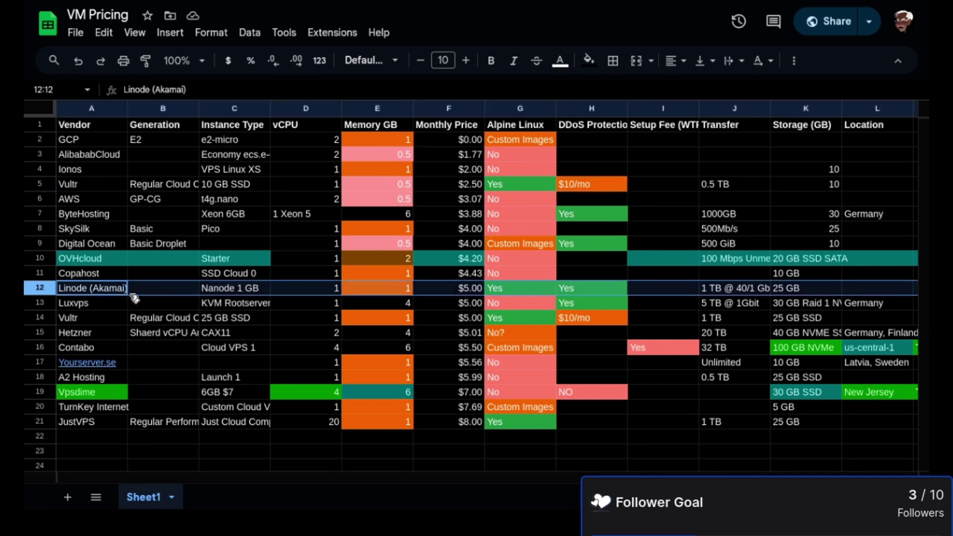
Step: Read the Akamai Wikipedia article through Acquisitions, Litigation and Controversies, then return to VM Pricing
{"action": "key", "text": "ctrl+Tab"}
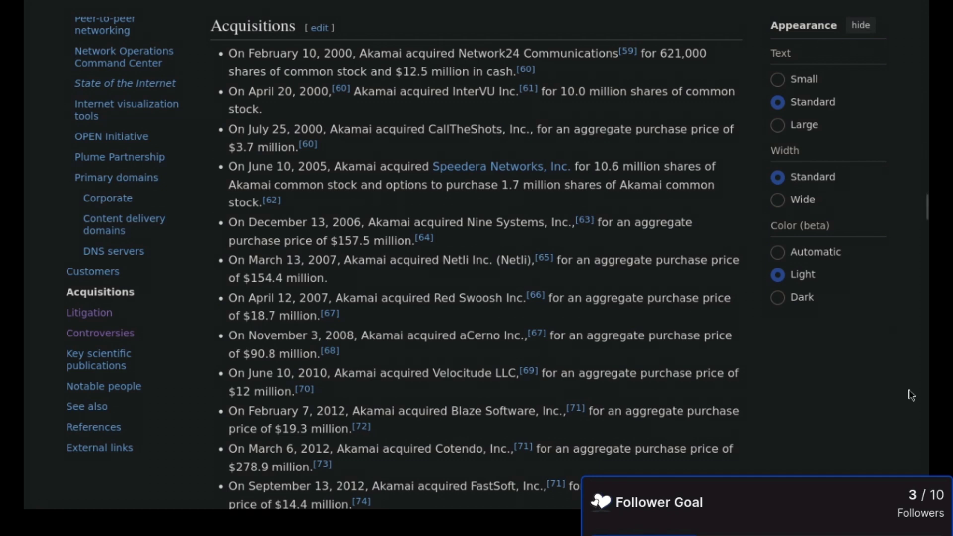
{"action": "scroll", "coordinate": [844, 419], "scroll_direction": "down", "scroll_amount": 5}
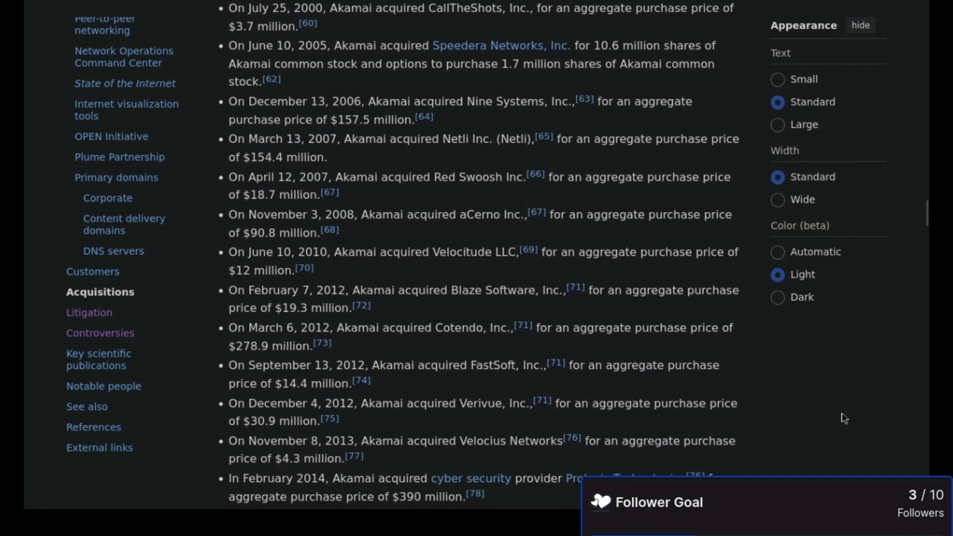
{"action": "scroll", "coordinate": [844, 419], "scroll_direction": "down", "scroll_amount": 5}
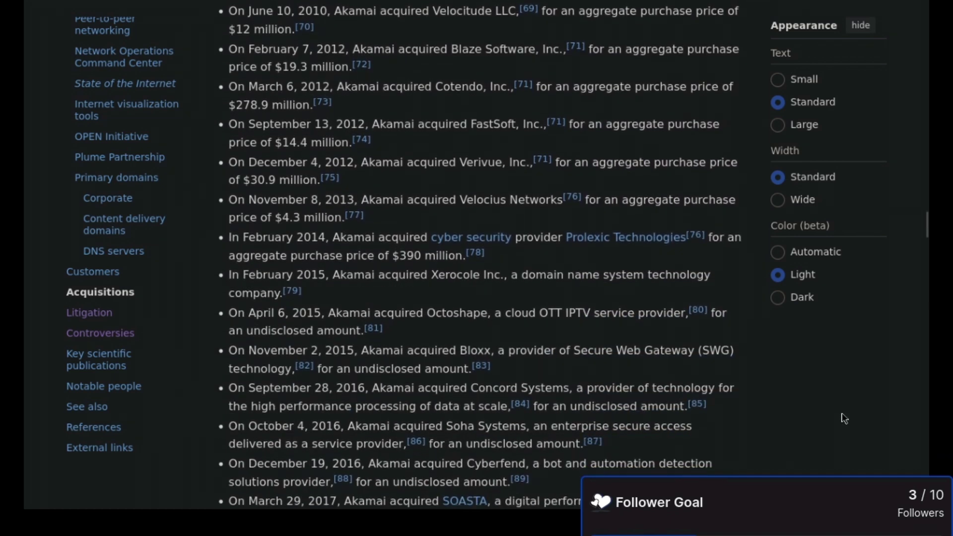
{"action": "scroll", "coordinate": [845, 418], "scroll_direction": "down", "scroll_amount": 10}
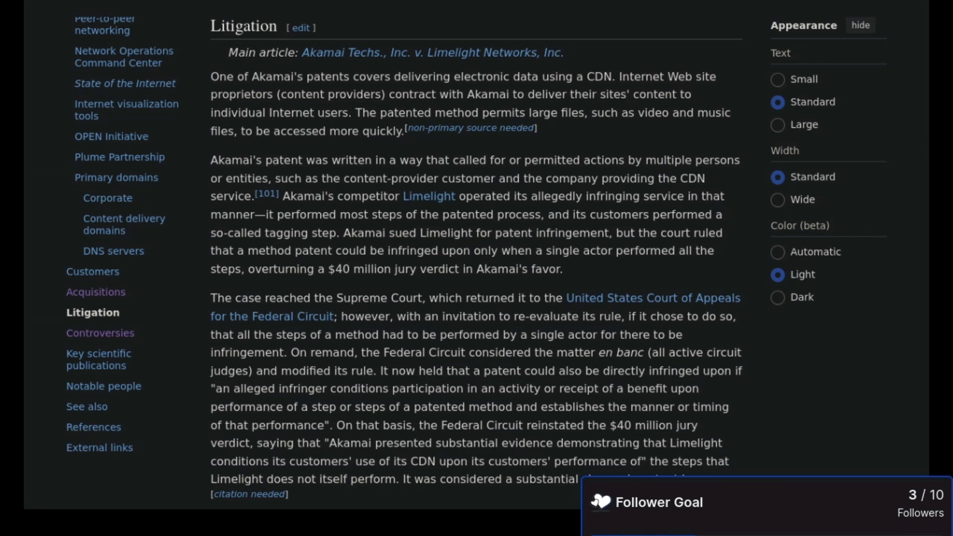
{"action": "scroll", "coordinate": [477, 269], "scroll_direction": "down", "scroll_amount": 5}
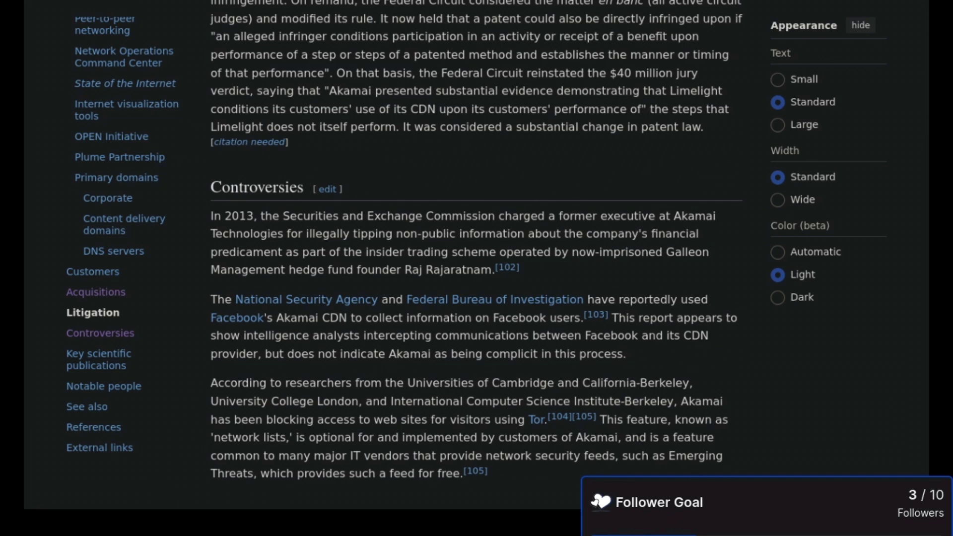
{"action": "key", "text": "ctrl+Tab"}
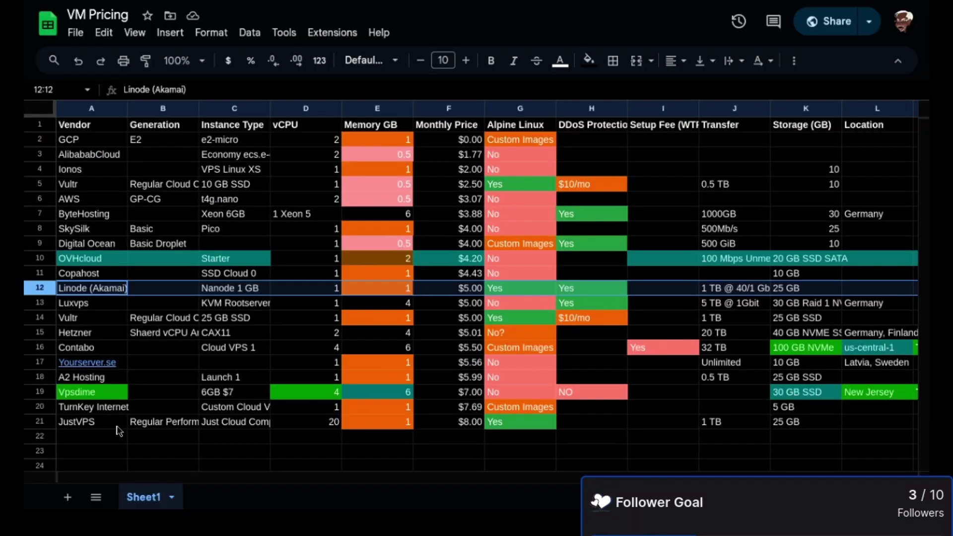
{"action": "left_click", "coordinate": [41, 422]}
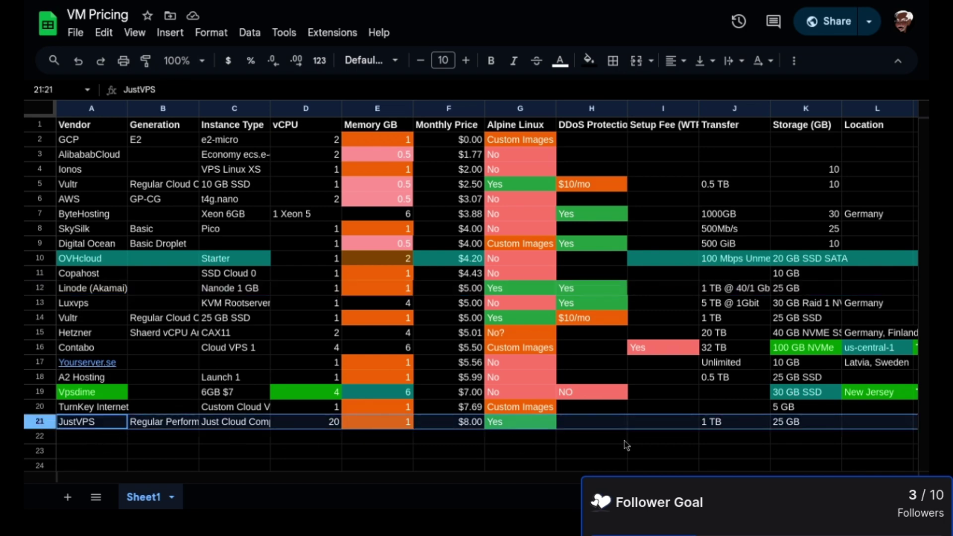
{"action": "left_click", "coordinate": [581, 424]}
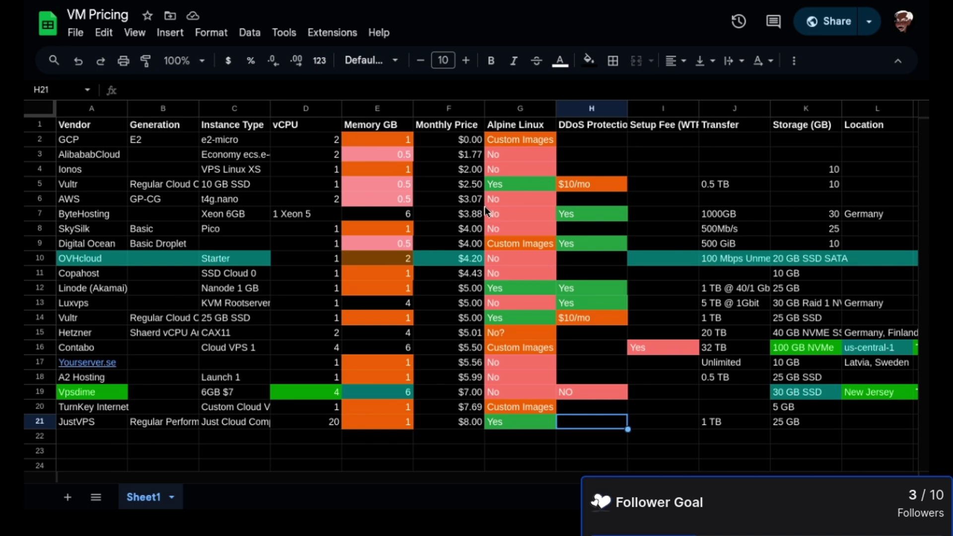
Step: Append '(Google)' to GCP in A2 and '(Amazon)' to AWS in A6
{"action": "left_click", "coordinate": [41, 140]}
{"action": "double_click", "coordinate": [81, 145]}
{"action": "type", "text": "( Google)"}
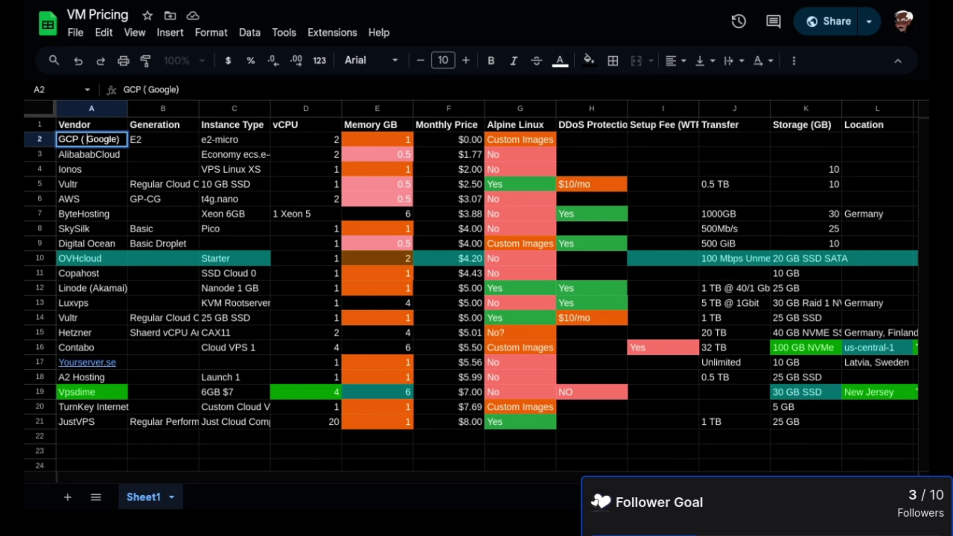
{"action": "key", "text": "Return"}
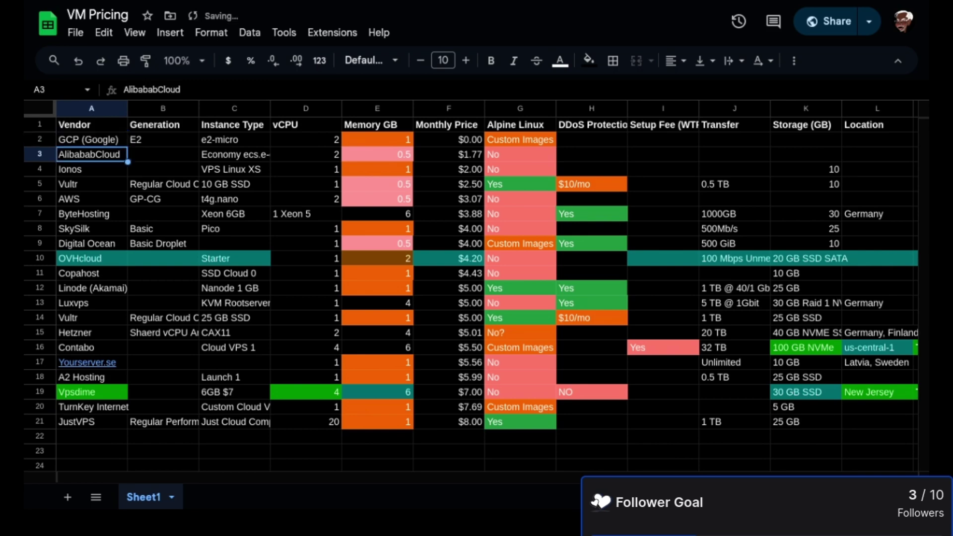
{"action": "left_click", "coordinate": [79, 141]}
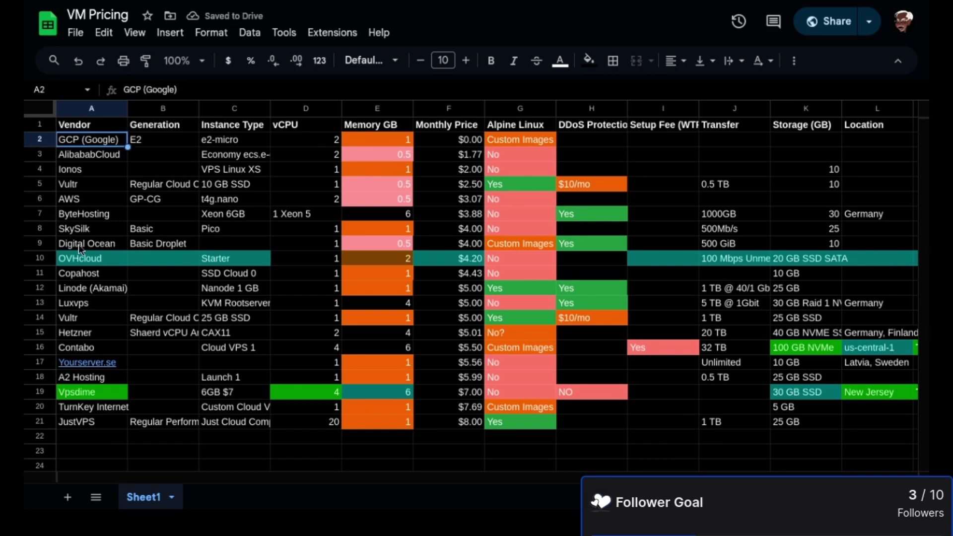
{"action": "double_click", "coordinate": [80, 204]}
{"action": "type", "text": "(Amazon)"}
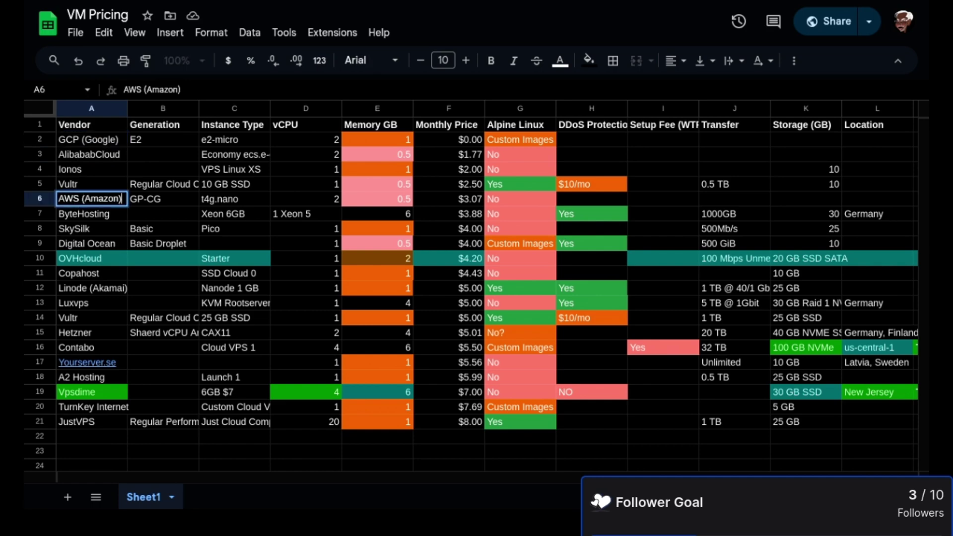
{"action": "key", "text": "Return"}
{"action": "left_click", "coordinate": [592, 422]}
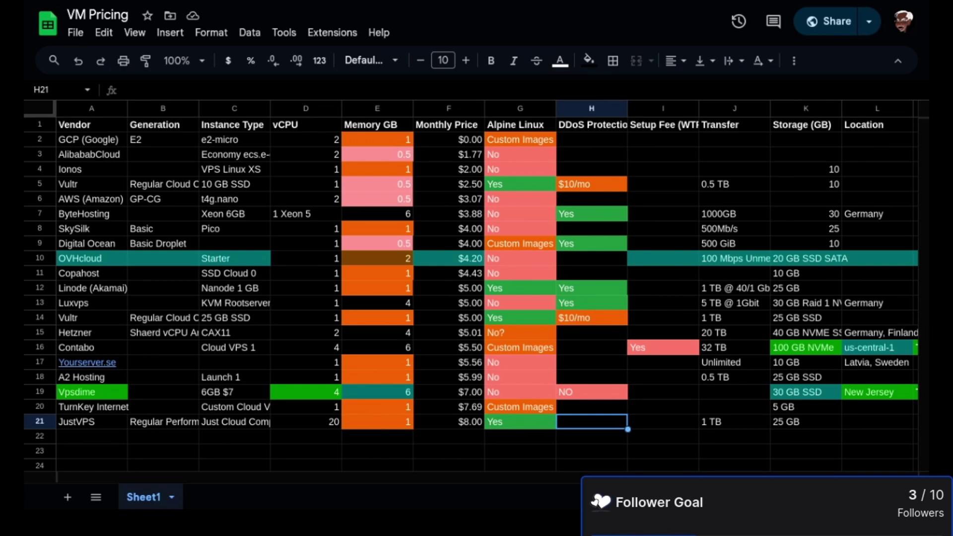
{"action": "key", "text": "ctrl+z"}
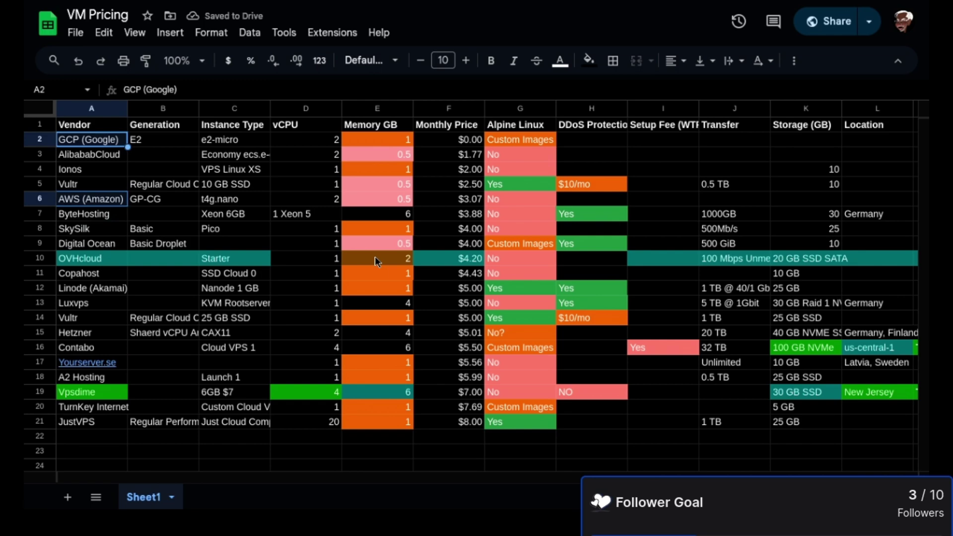
{"action": "left_click", "coordinate": [43, 141]}
{"action": "left_click", "coordinate": [474, 143]}
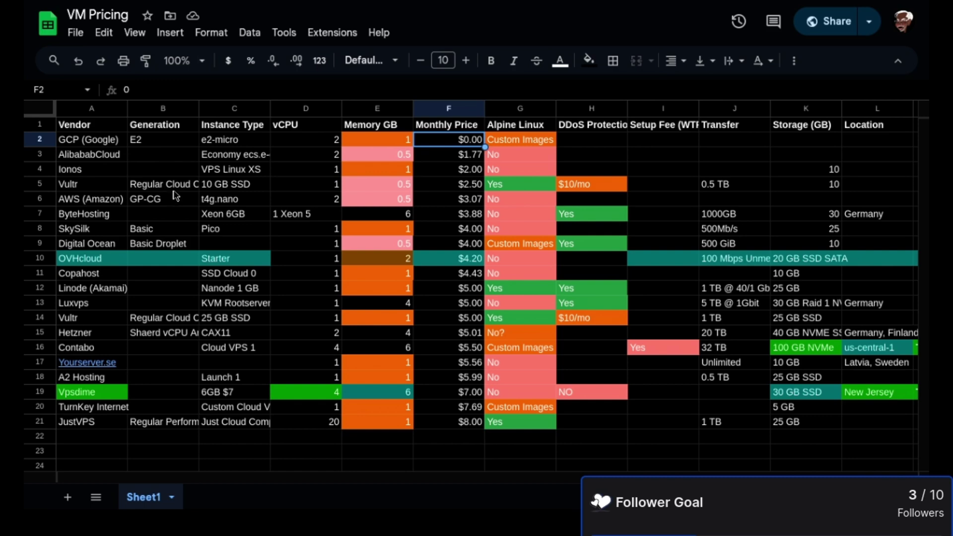
{"action": "left_click", "coordinate": [461, 156]}
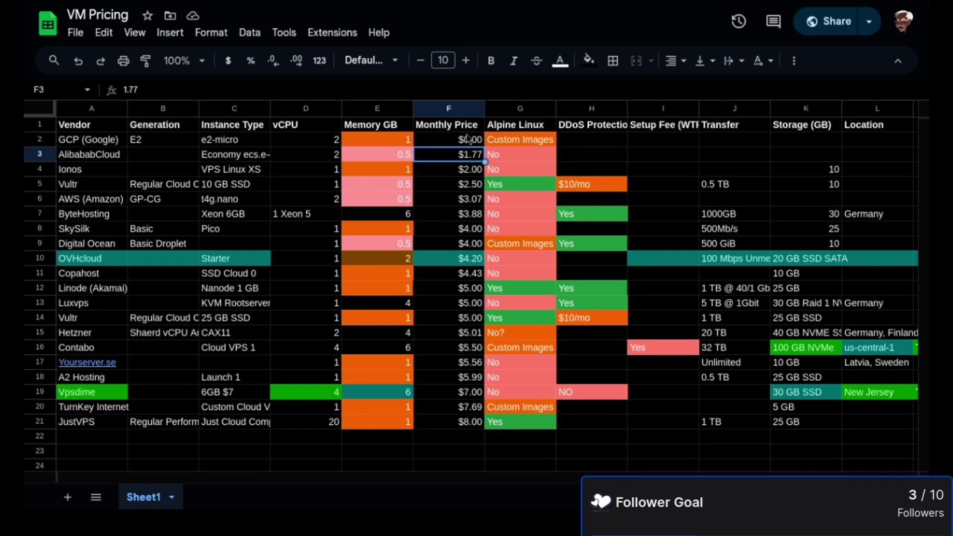
{"action": "left_click", "coordinate": [468, 142]}
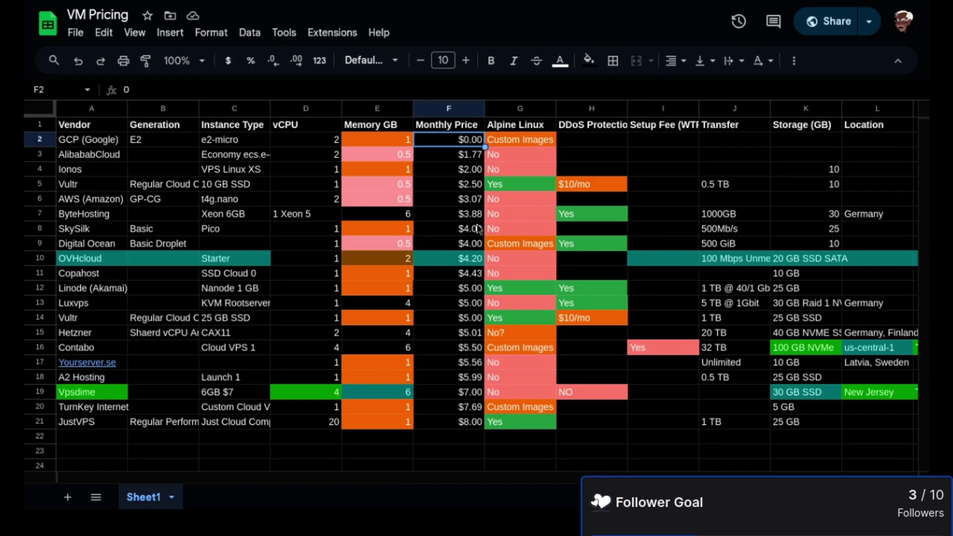
{"action": "left_click", "coordinate": [591, 422]}
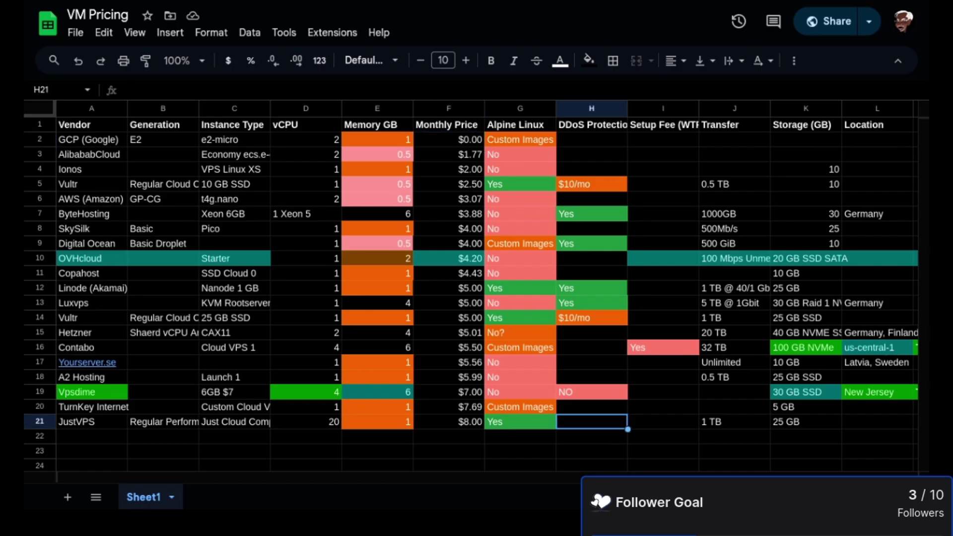